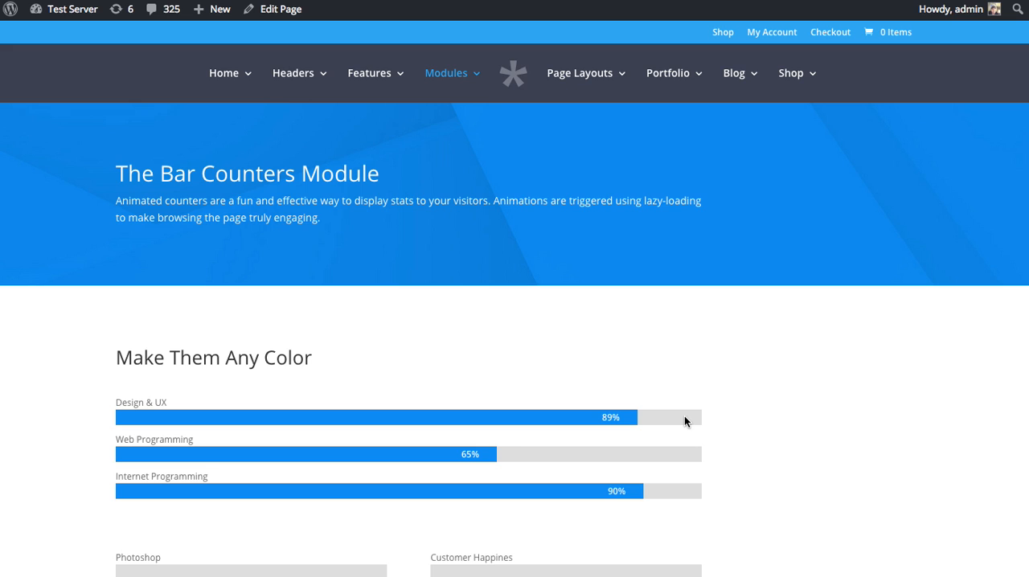
Step: Examine the bar counter examples in various colors and column widths on the Bar Counters Module demo page
scroll(735, 412, down, 5)
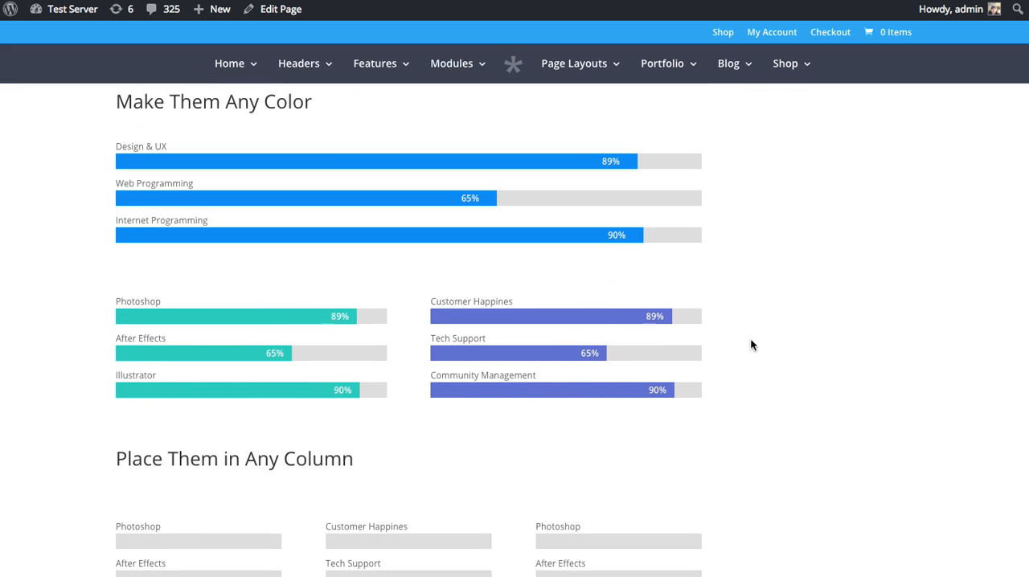
scroll(793, 351, down, 3)
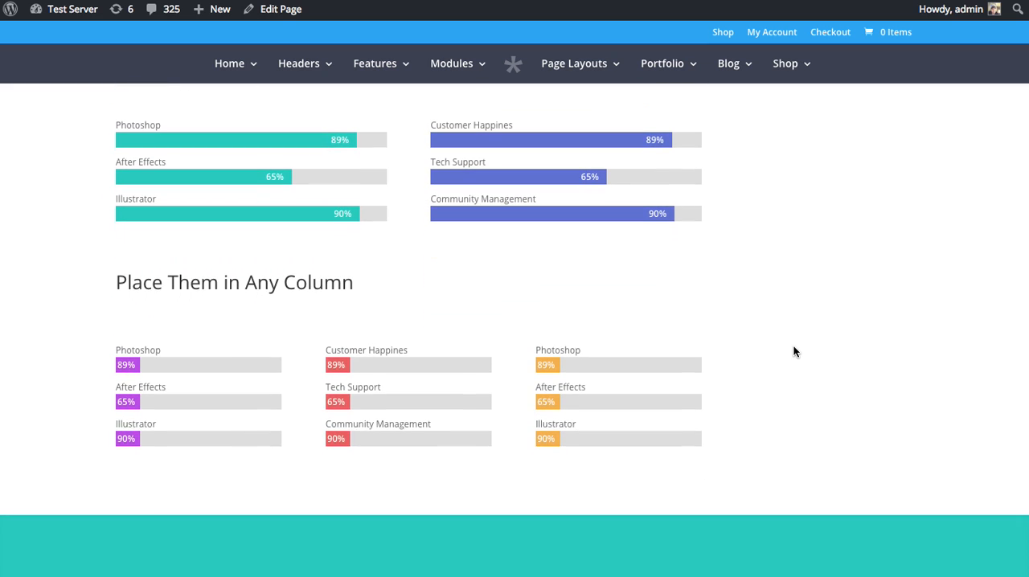
scroll(795, 350, down, 2)
scroll(794, 343, down, 3)
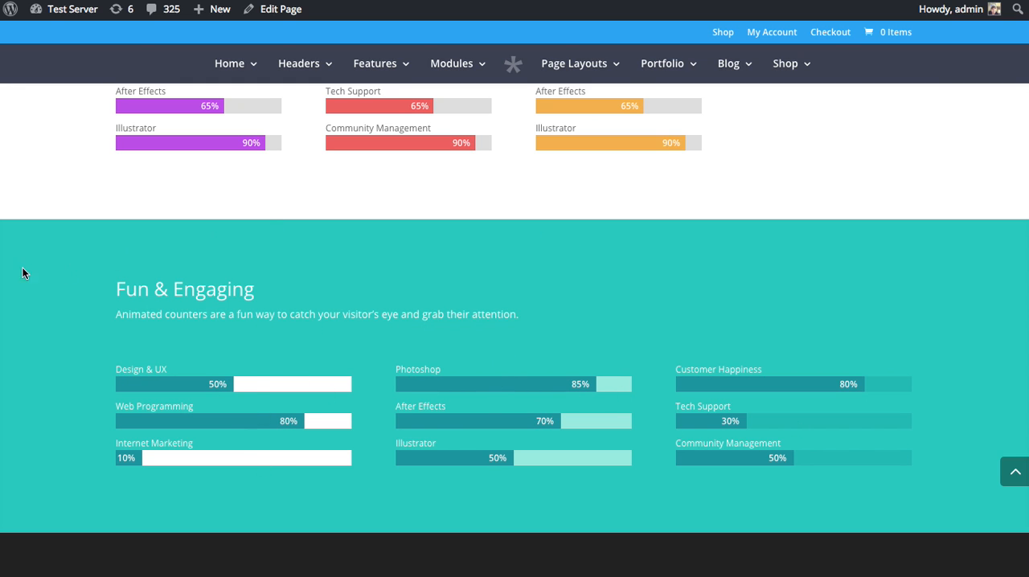
scroll(847, 386, up, 5)
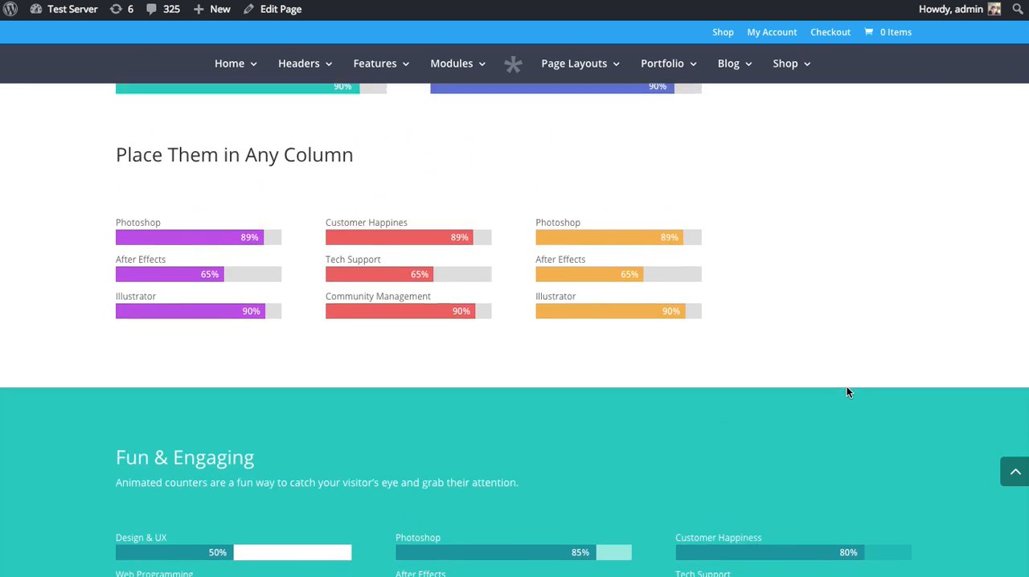
scroll(832, 404, up, 6)
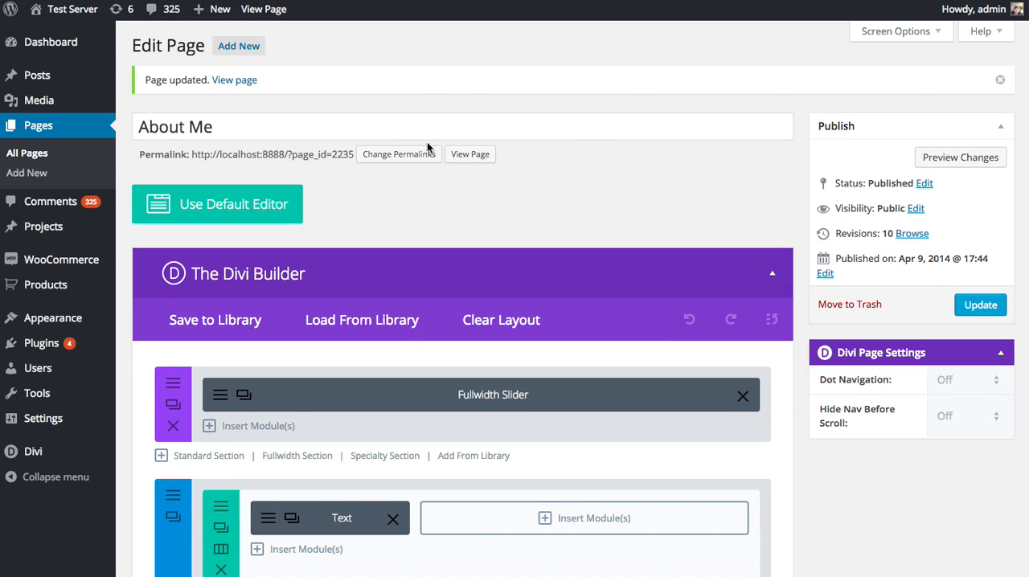
Step: Open the About Us page for editing and insert a Bar Counters module in the empty column beside the text module
click(482, 155)
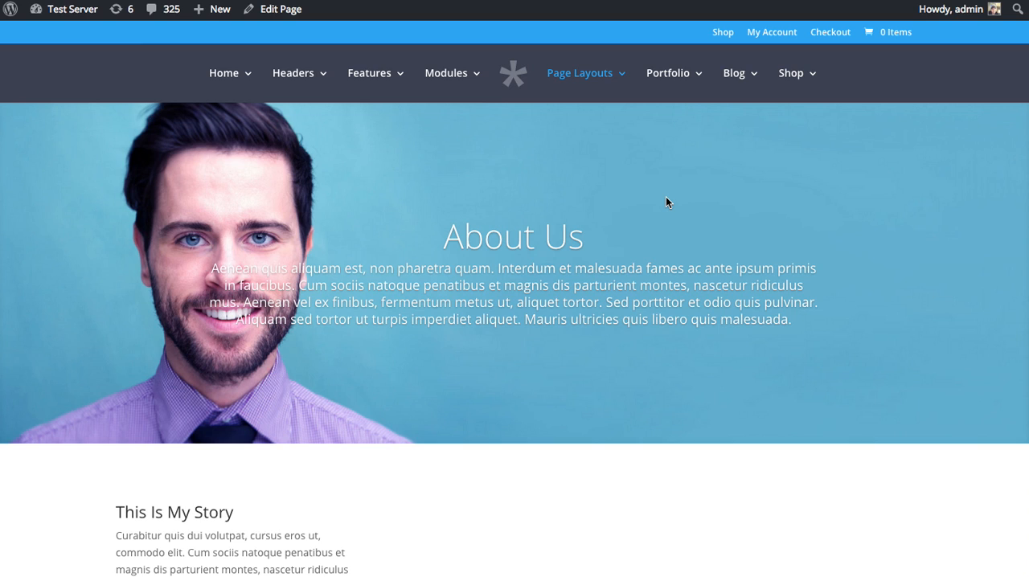
scroll(666, 196, down, 3)
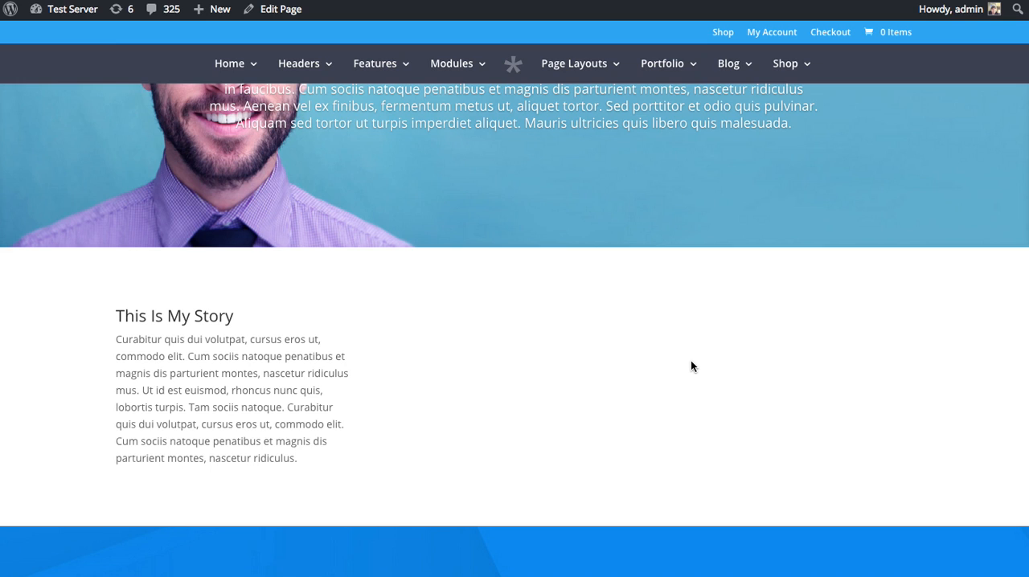
click(273, 10)
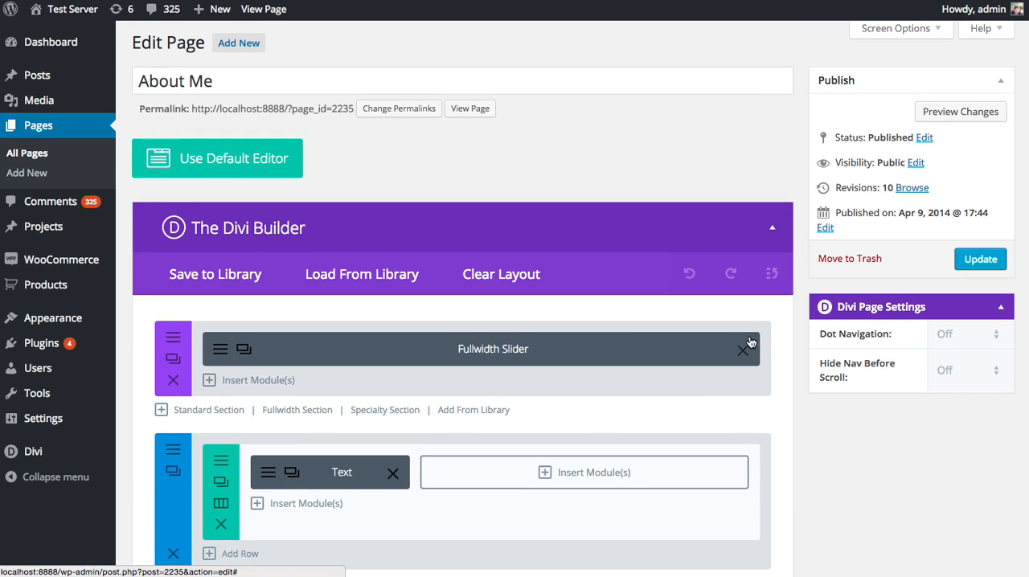
click(593, 472)
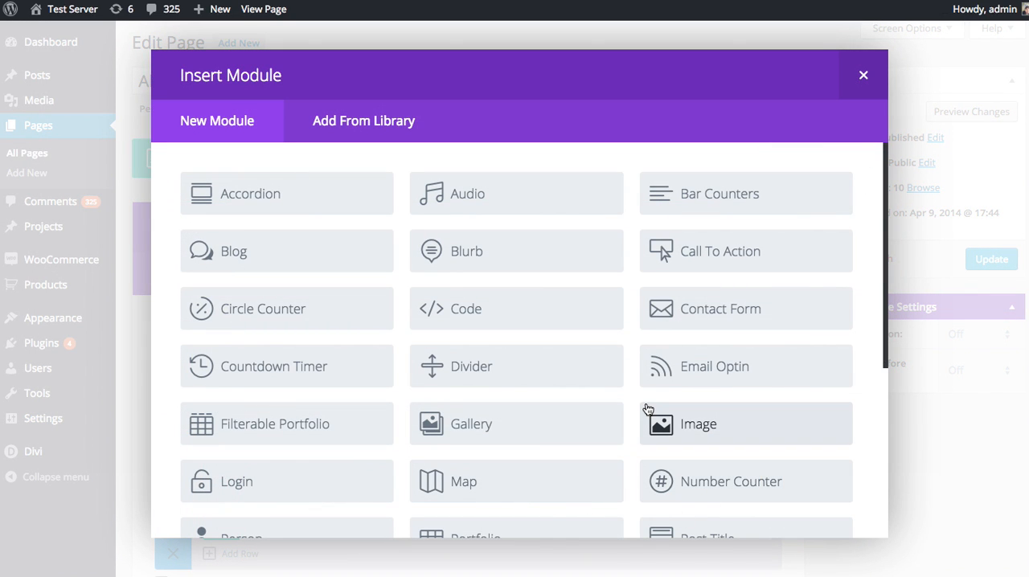
click(735, 199)
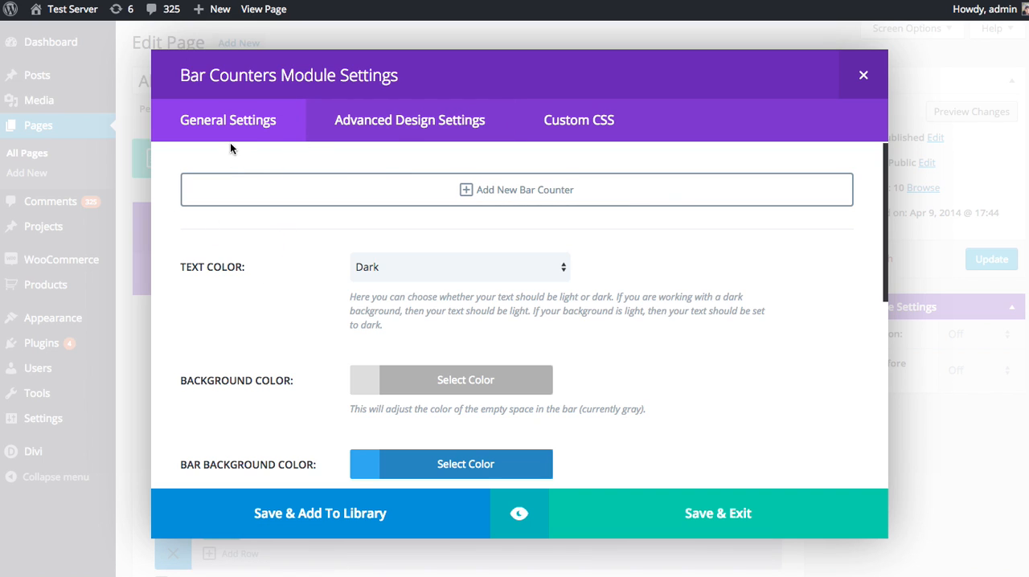
Step: Review the Bar Counters module's advanced design options and its custom CSS fields
click(394, 130)
scroll(298, 308, down, 5)
scroll(298, 308, up, 5)
click(380, 134)
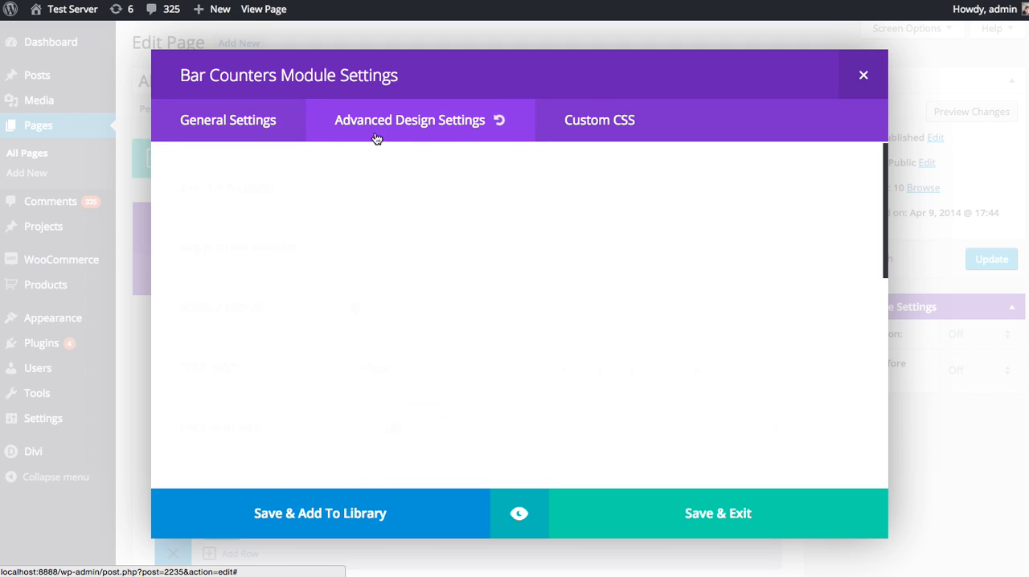
drag(881, 154, 856, 121)
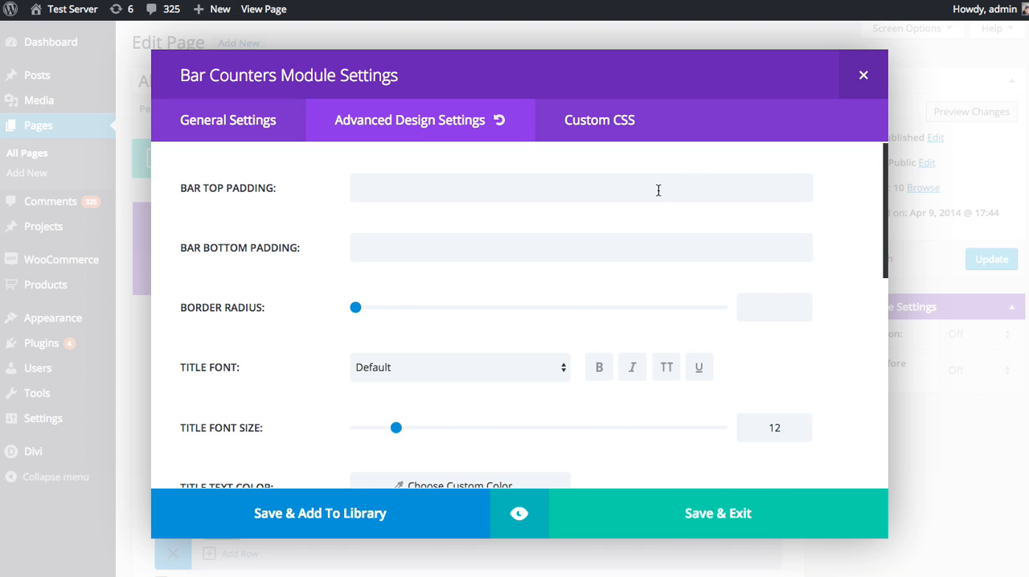
click(599, 120)
click(498, 240)
scroll(506, 245, down, 1)
click(445, 409)
scroll(450, 394, down, 3)
click(436, 416)
scroll(438, 362, down, 2)
scroll(442, 374, up, 6)
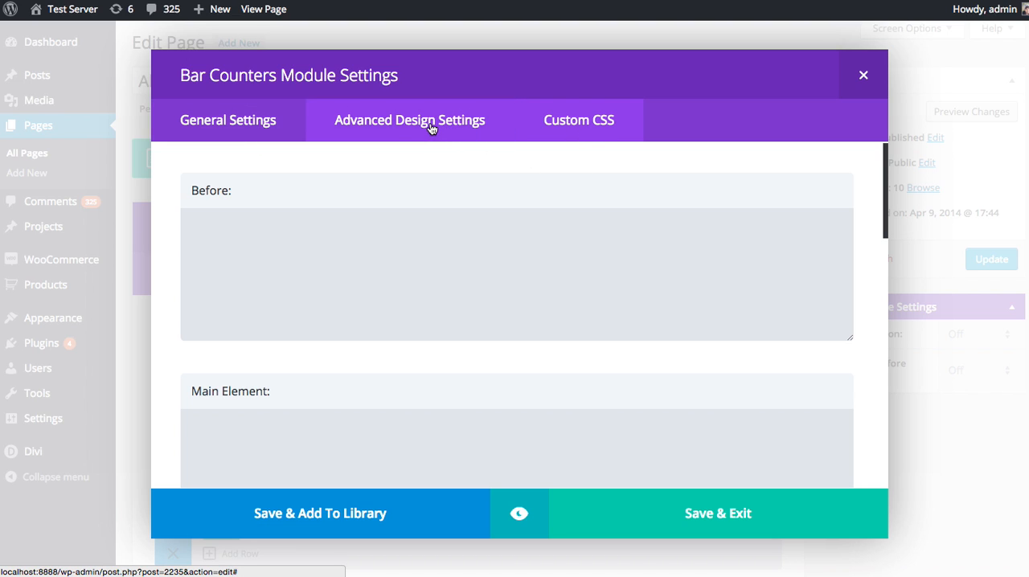
Step: Add a bar counter titled PHP with a percentage of 80 to the module
click(227, 130)
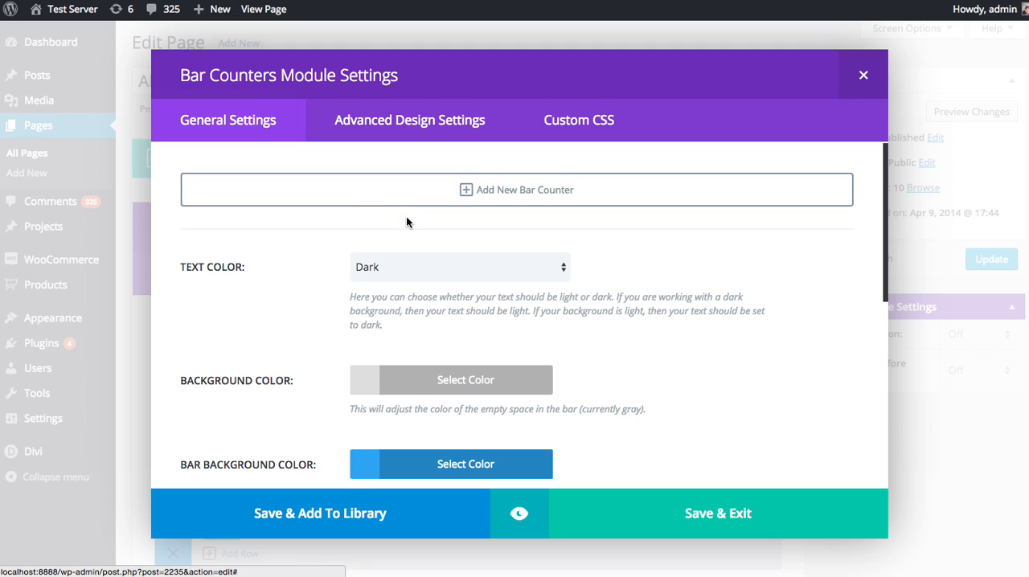
click(515, 198)
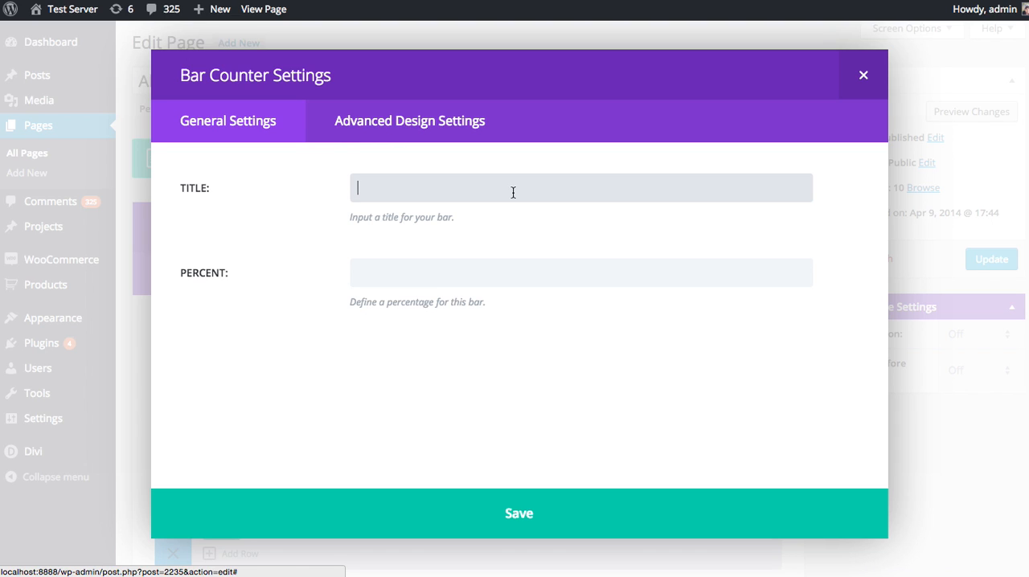
text(PHP)
key(Tab)
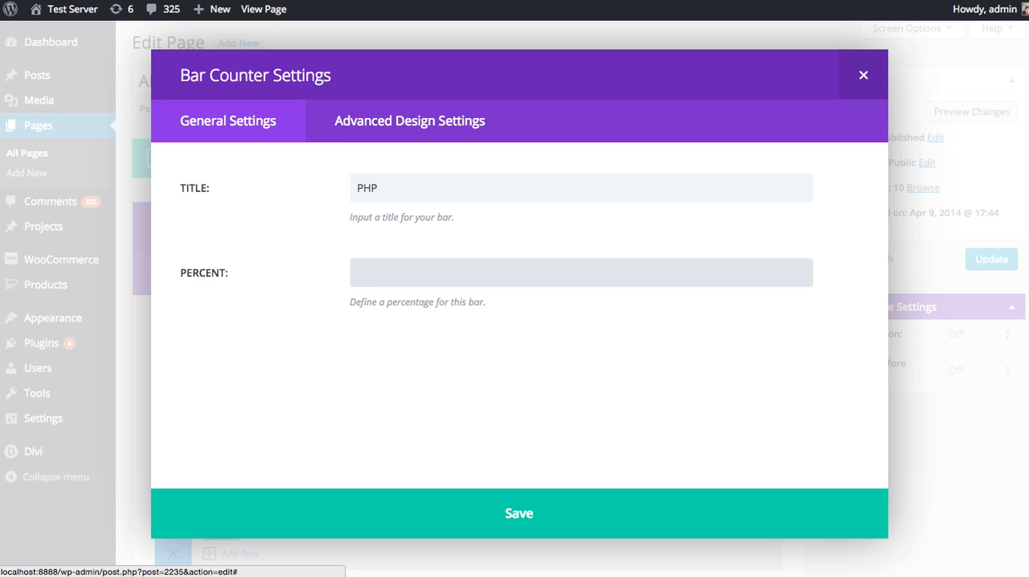
text(80)
click(584, 516)
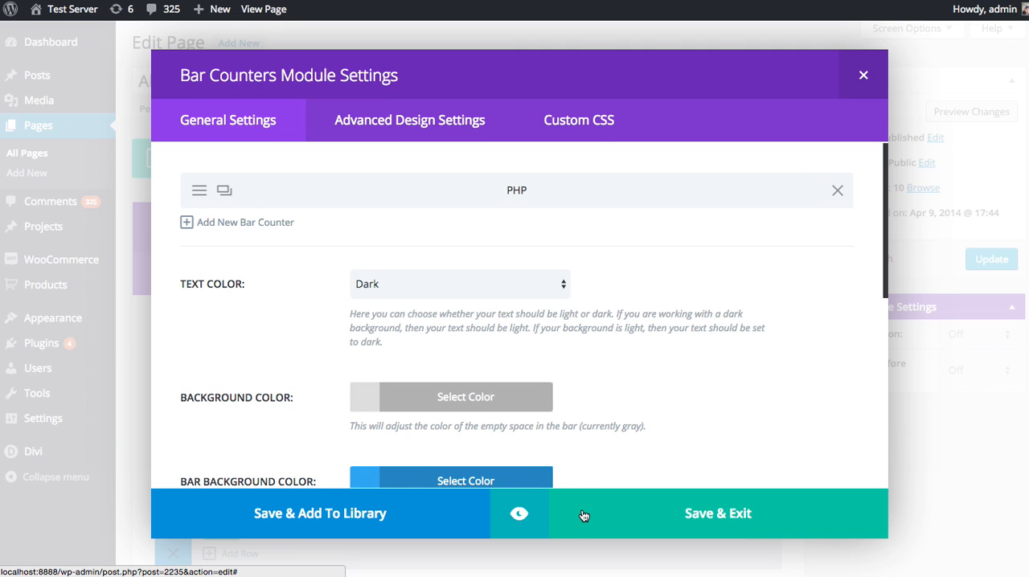
Step: Add a second bar counter titled CSS with a percentage of 99
click(237, 222)
text(CSS)
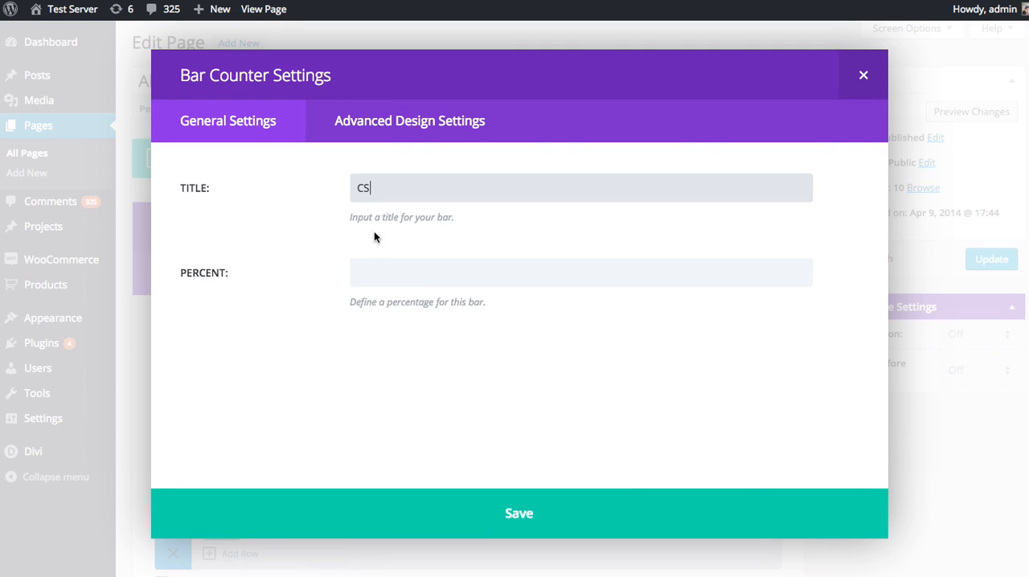
click(395, 266)
text(90)
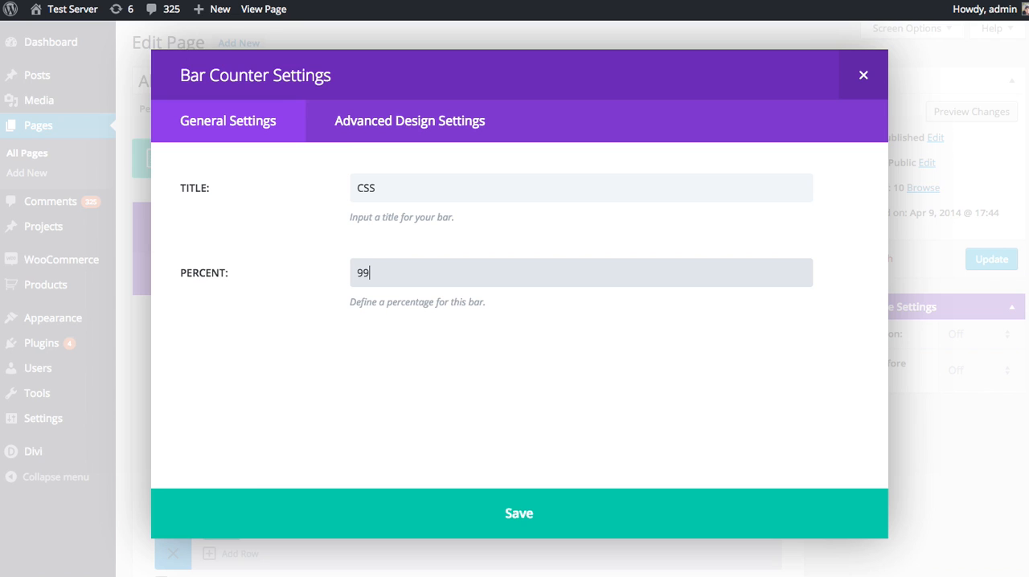
click(520, 507)
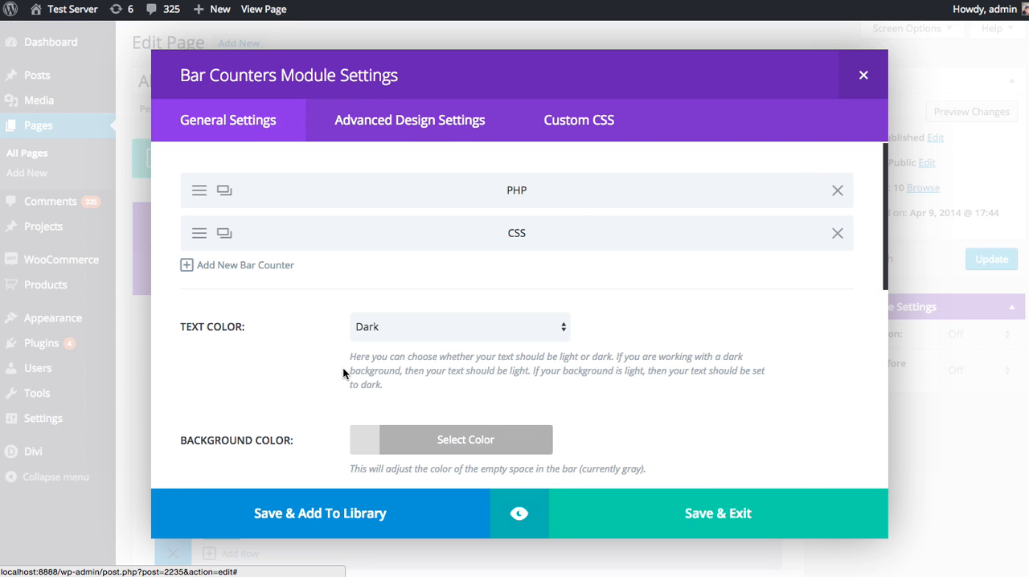
Step: Add a third bar counter titled HTML with a percentage of 30
click(269, 266)
text(HTML)
key(Tab)
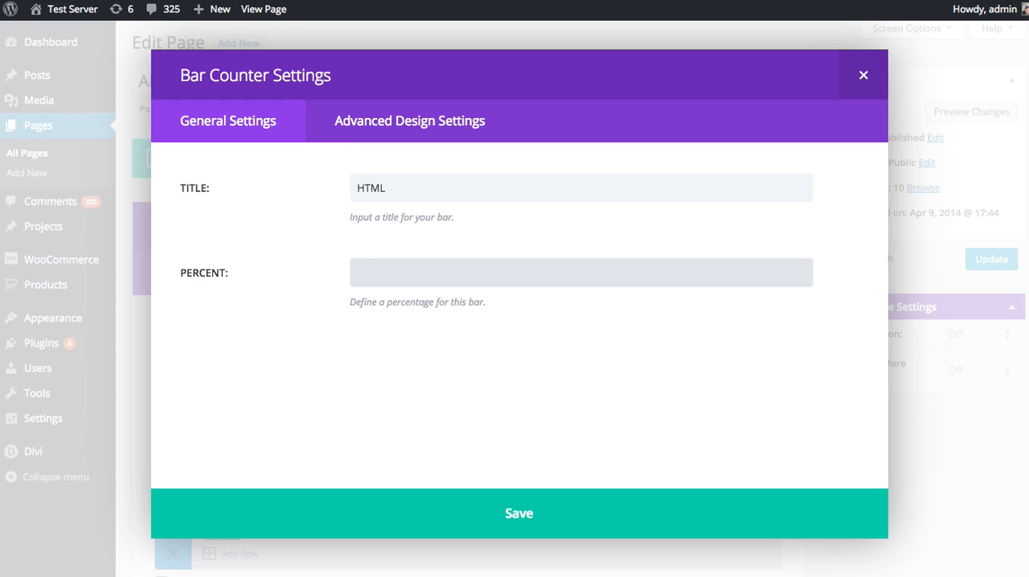
text(30)
click(555, 517)
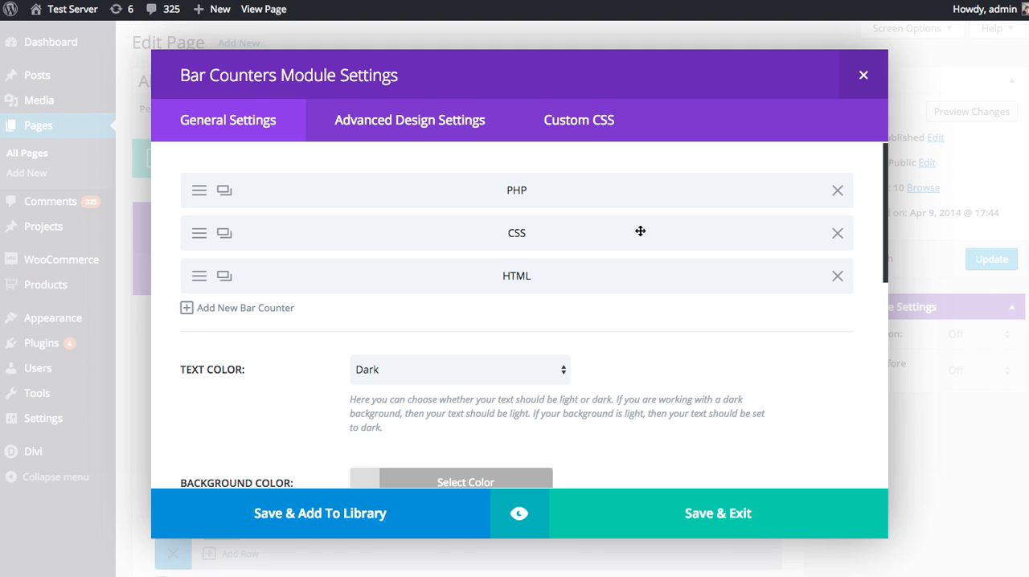
Step: Review the module's general options for text color, background color, bar background color, percentages, admin label and CSS ID
scroll(640, 232, down, 4)
scroll(684, 244, down, 1)
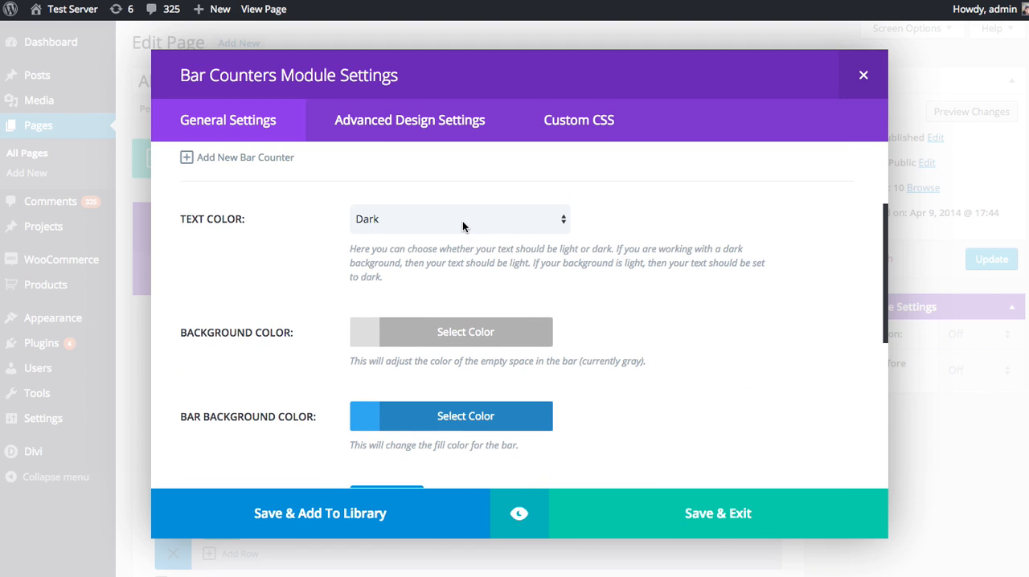
scroll(462, 222, down, 4)
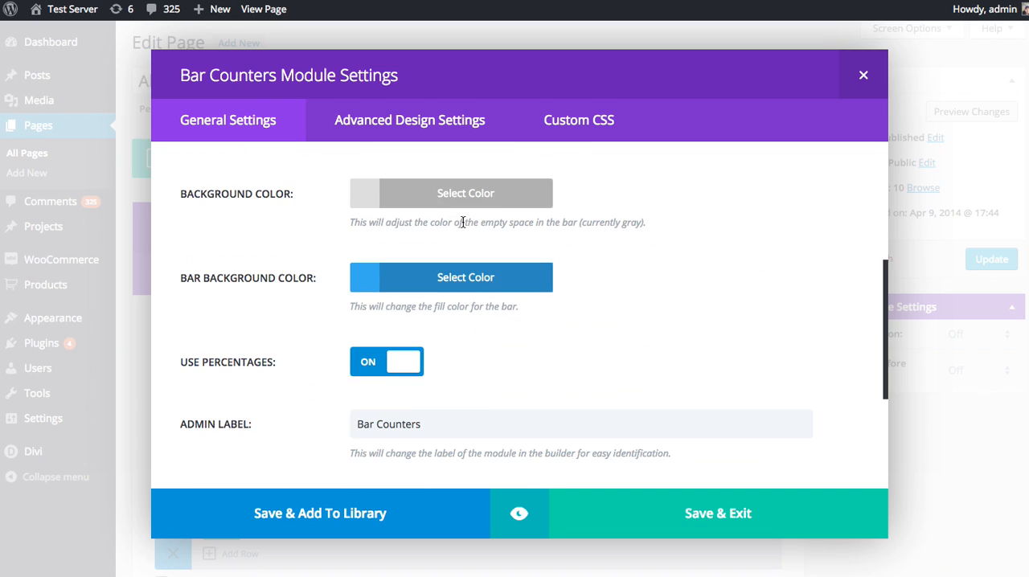
scroll(462, 223, up, 3)
scroll(484, 246, down, 6)
scroll(483, 247, up, 8)
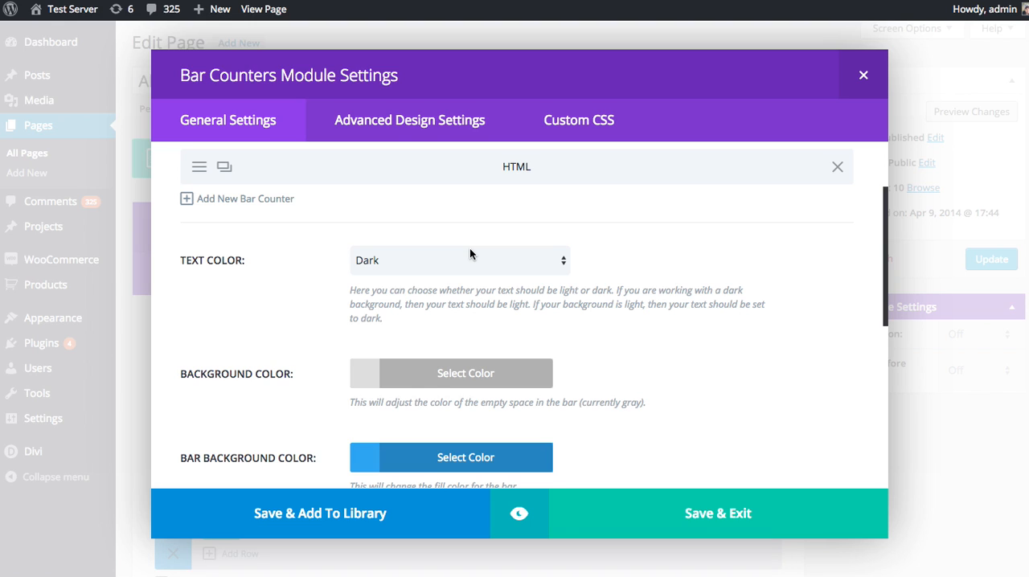
scroll(453, 250, up, 1)
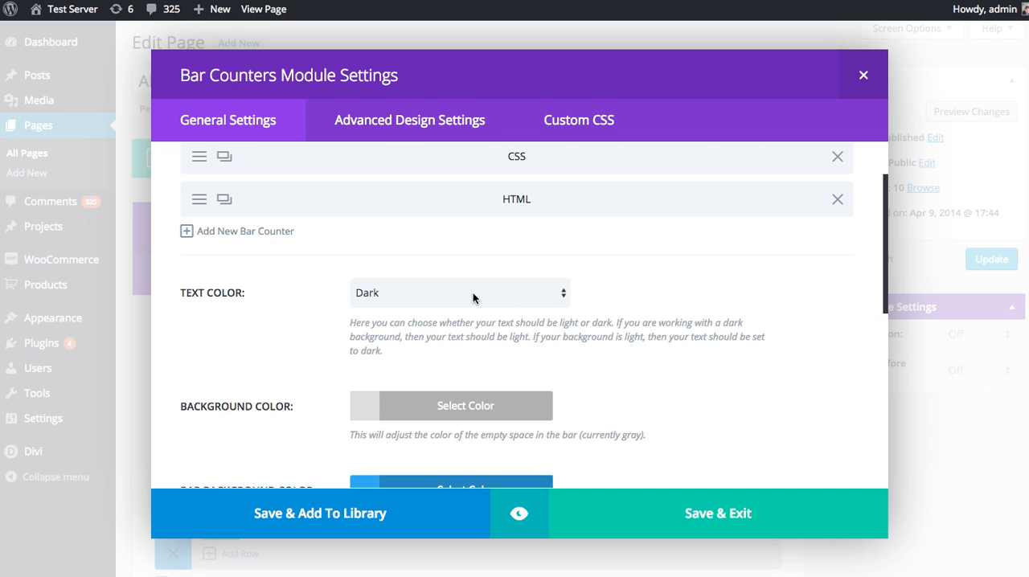
scroll(610, 285, down, 3)
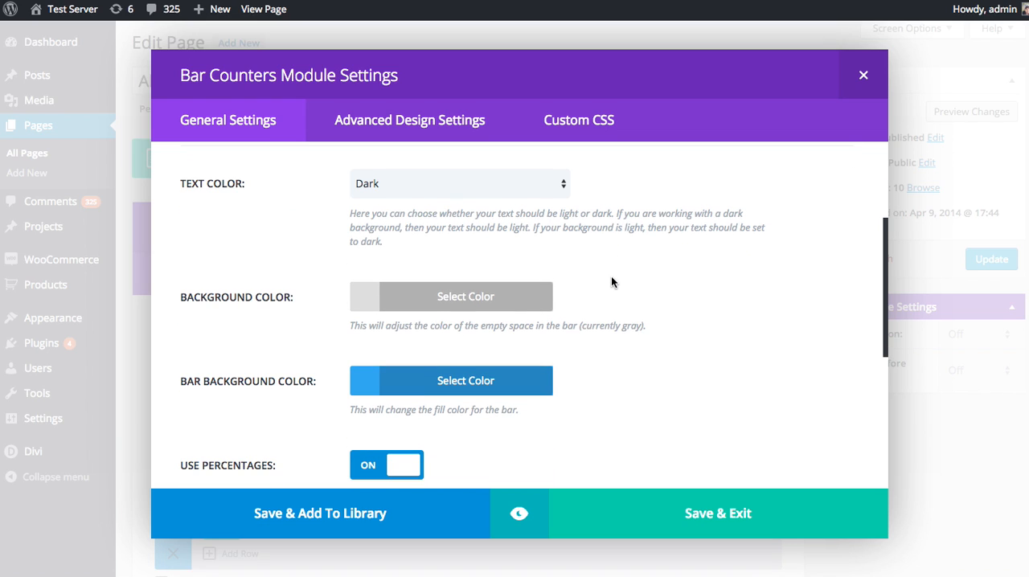
scroll(611, 282, down, 1)
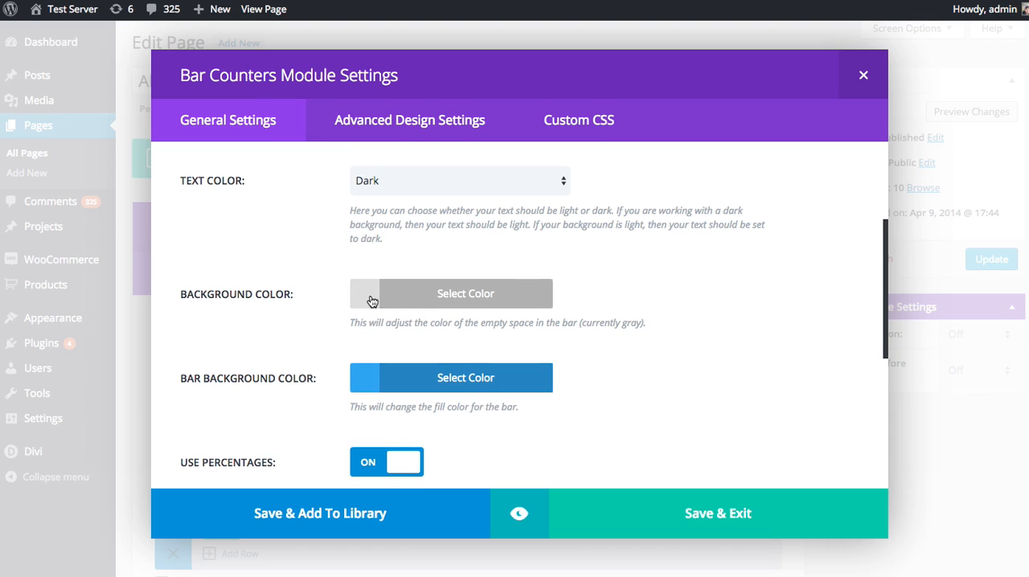
scroll(368, 299, down, 1)
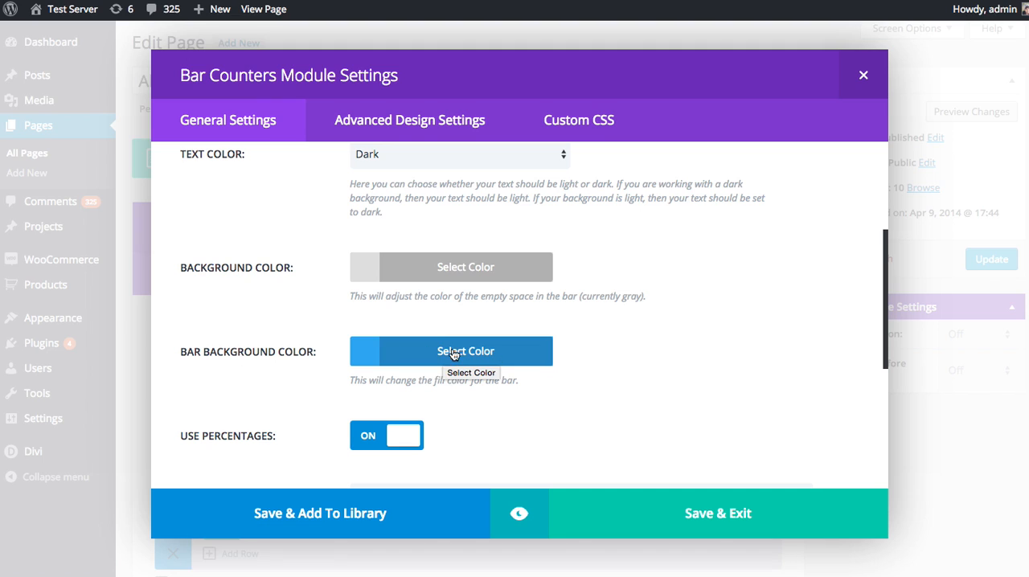
scroll(469, 351, down, 3)
scroll(573, 361, down, 2)
scroll(354, 353, down, 1)
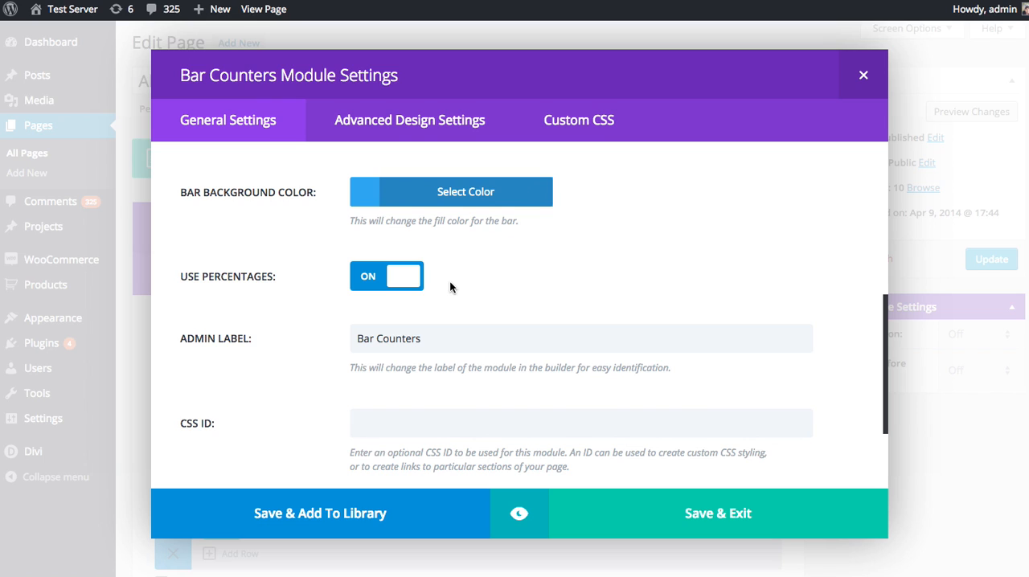
Step: Preview the bar counters at desktop, tablet and phone sizes, and return to the module's general settings
click(520, 516)
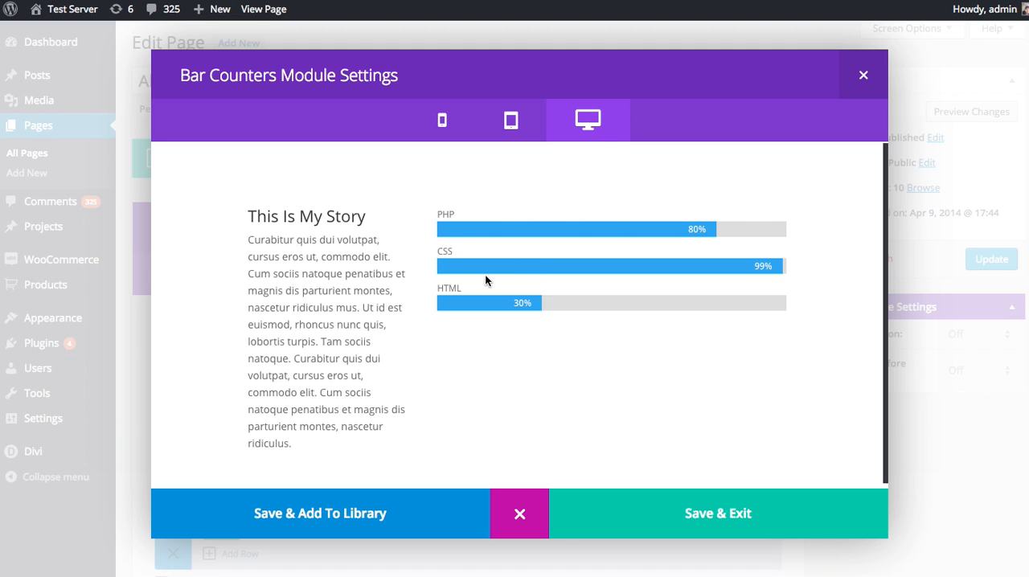
click(510, 128)
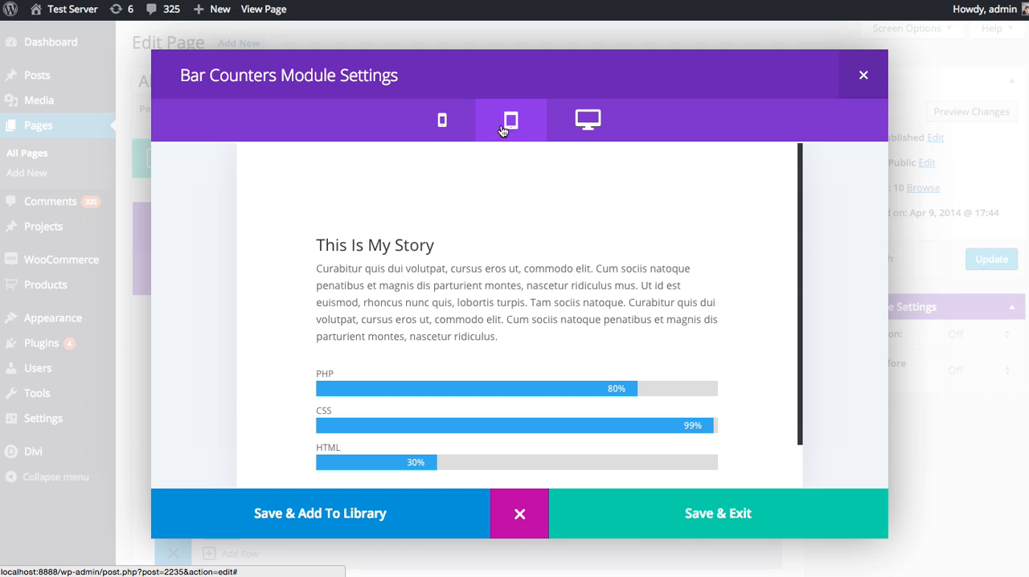
click(444, 130)
scroll(496, 201, down, 3)
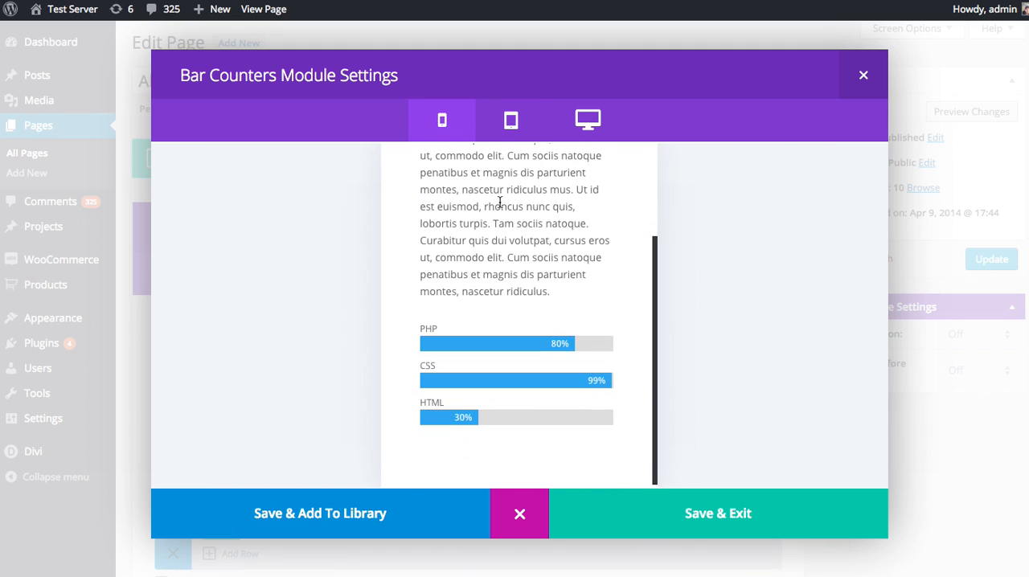
scroll(513, 205, up, 3)
scroll(519, 221, down, 3)
scroll(514, 193, up, 3)
click(515, 129)
click(591, 124)
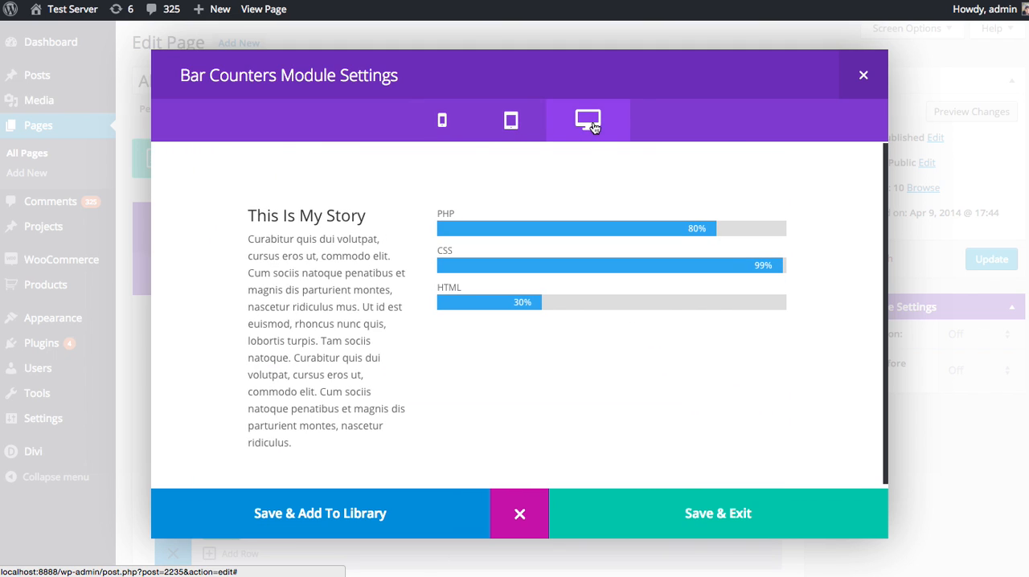
click(519, 514)
scroll(574, 374, down, 5)
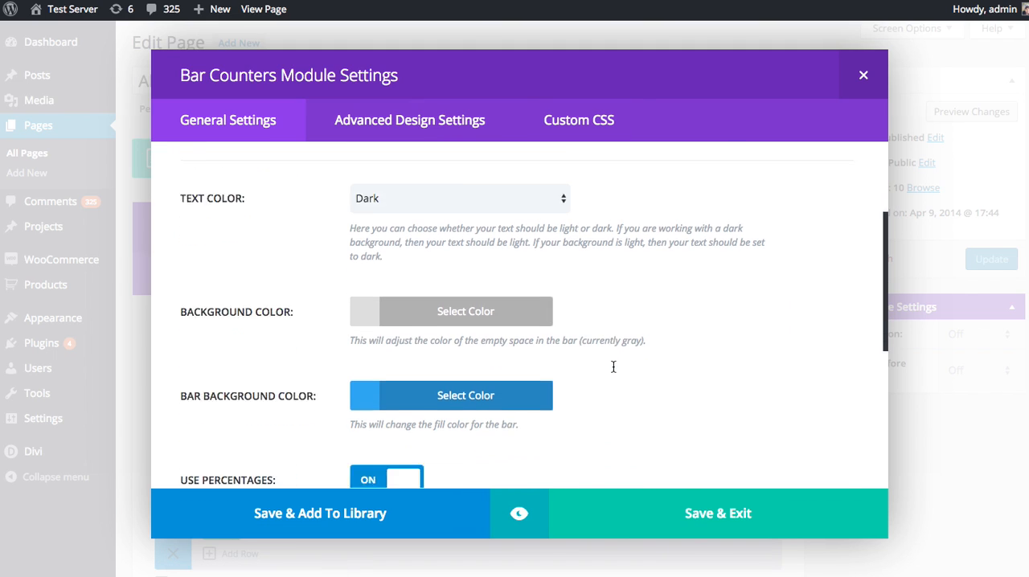
Step: Change the bar background color of the counters to purple and preview the module at desktop size
click(492, 363)
scroll(543, 363, down, 1)
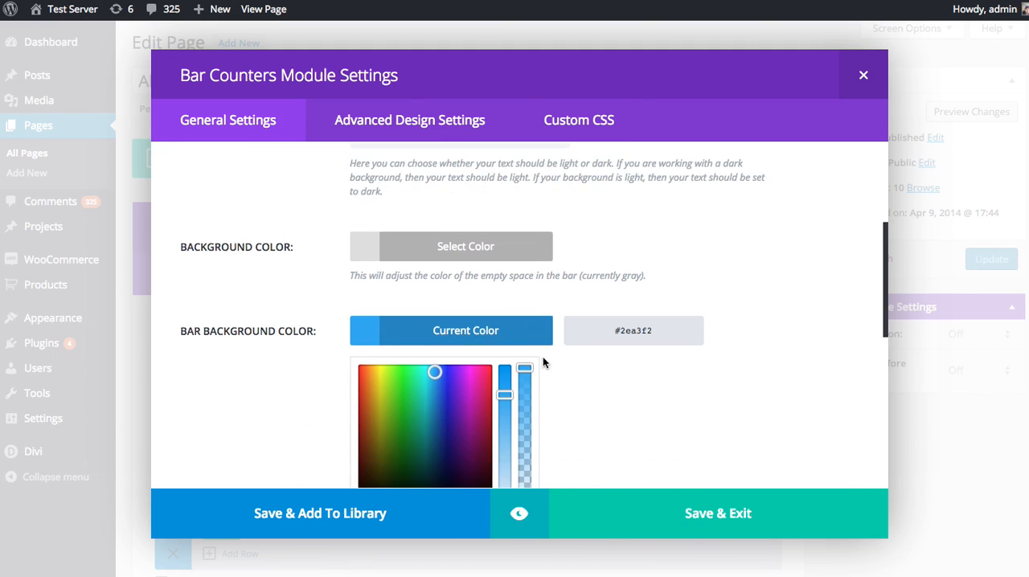
click(461, 379)
click(519, 513)
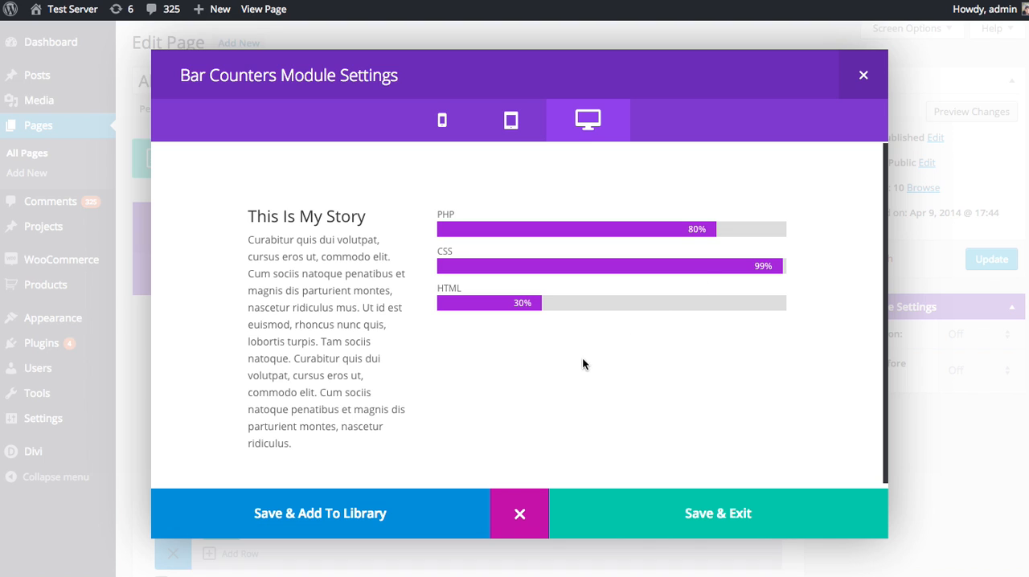
click(520, 514)
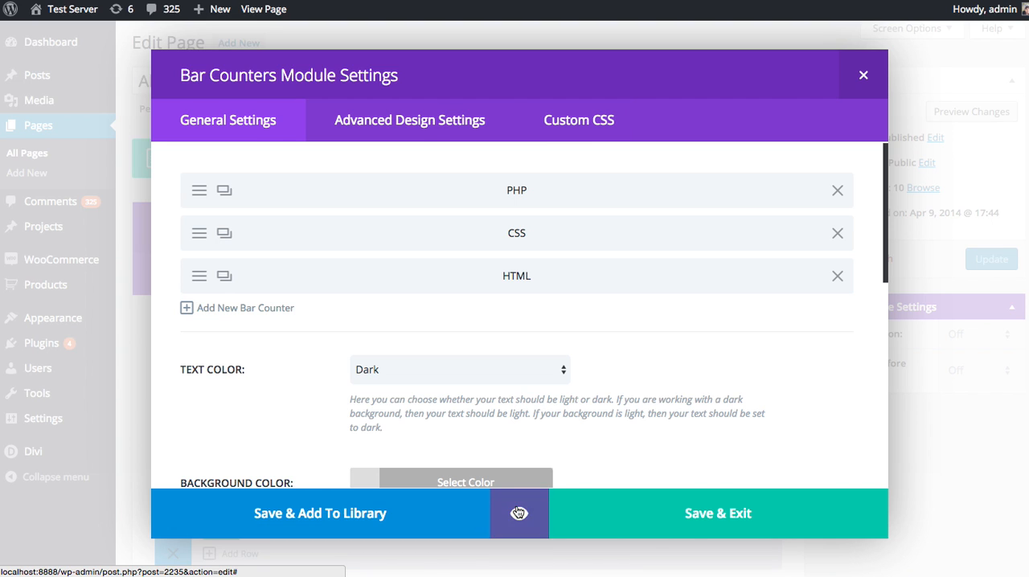
Step: Save the Bar Counters module settings and update the About Me page
click(710, 519)
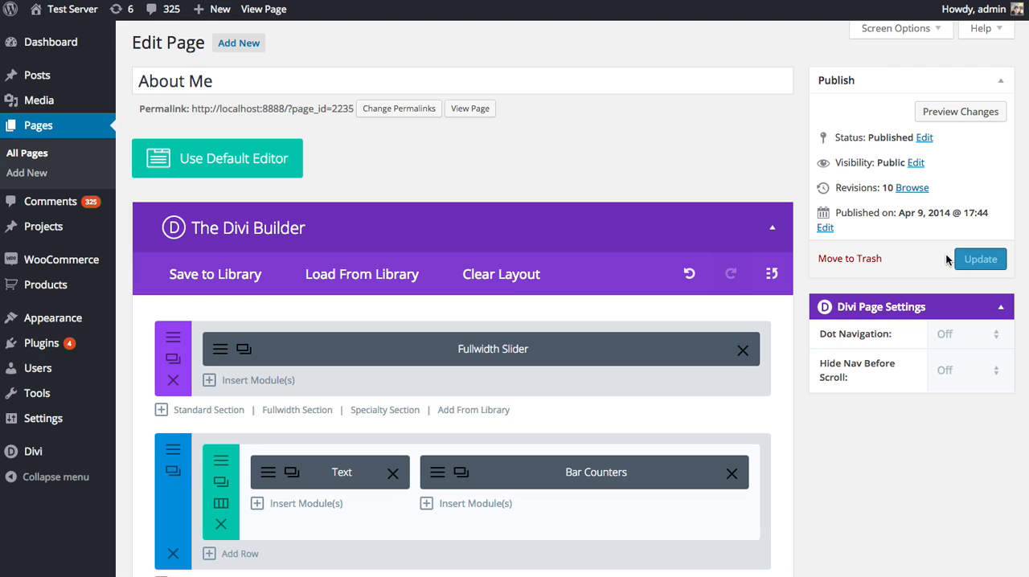
click(977, 260)
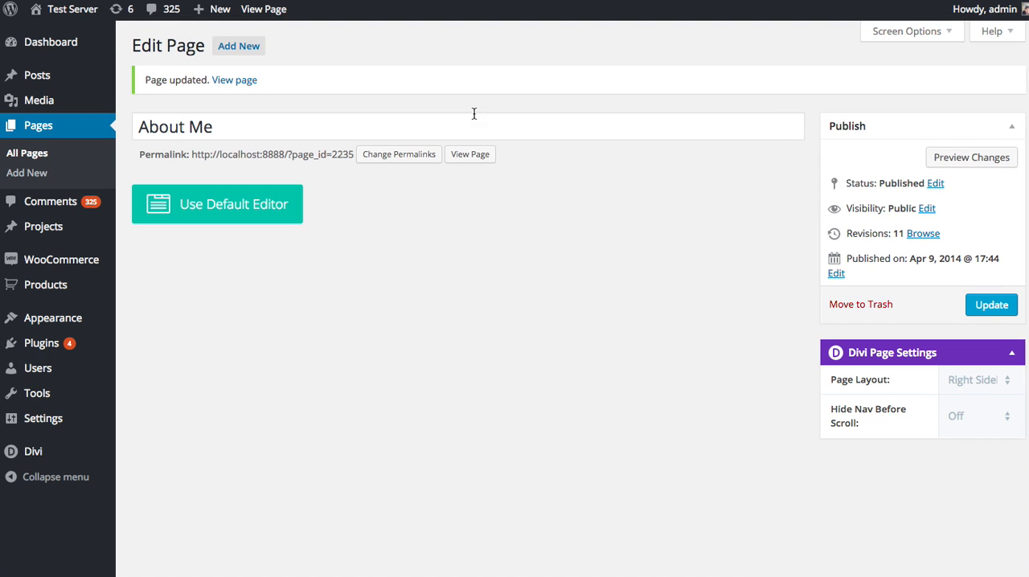
Step: View the published page and examine the PHP, CSS and HTML bars beside the story text
click(470, 154)
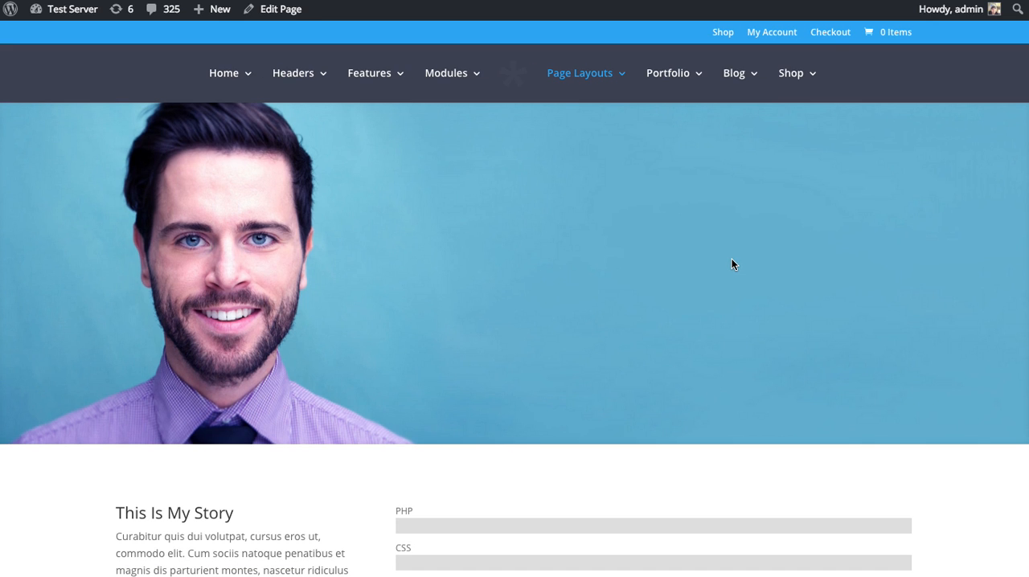
scroll(754, 260, down, 3)
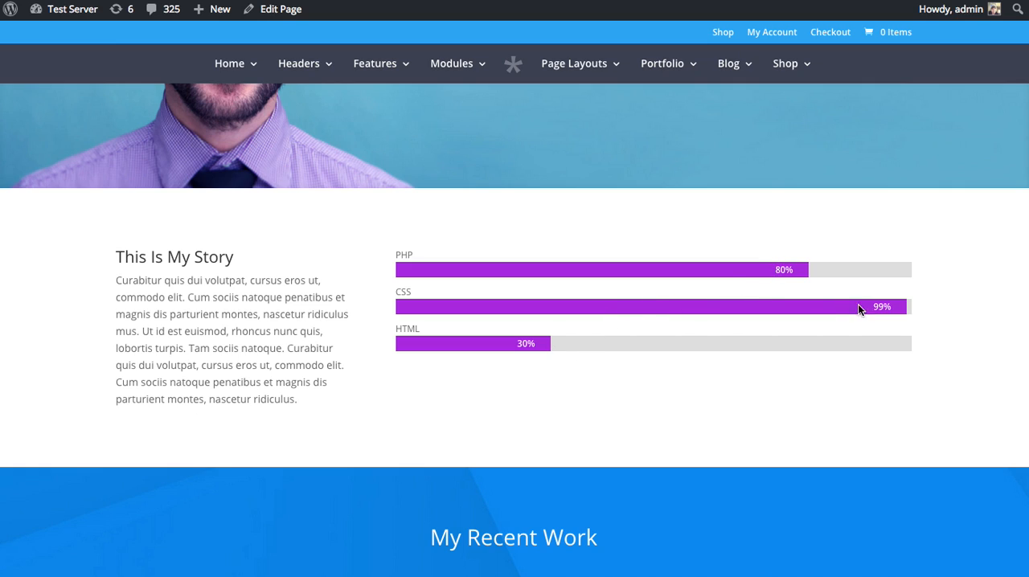
double_click(403, 255)
double_click(403, 291)
double_click(408, 328)
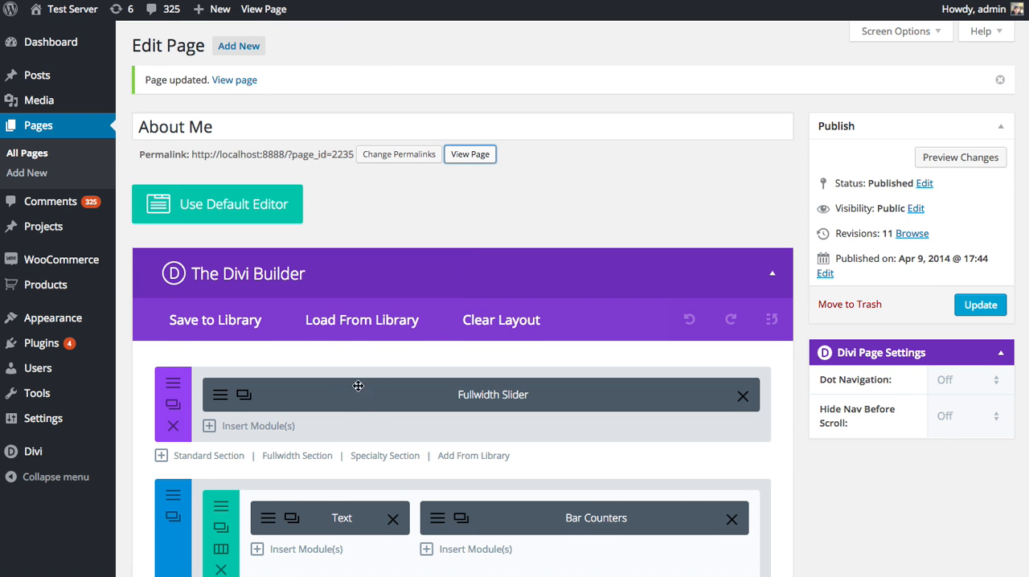
Step: Set the Bar Counters module's title font to Arvo in bold uppercase with a font size of 15
scroll(417, 456, down, 1)
click(435, 494)
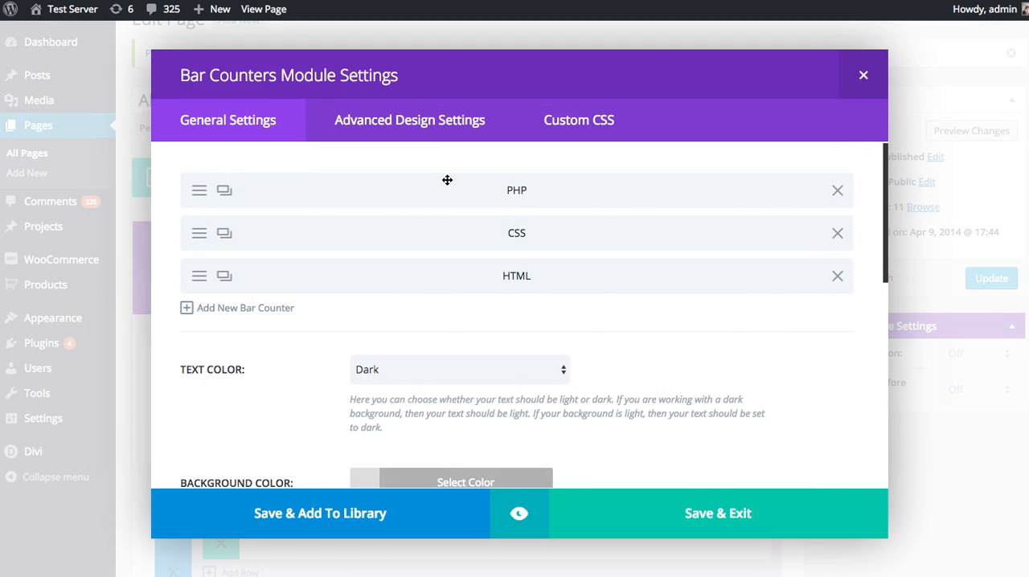
click(427, 141)
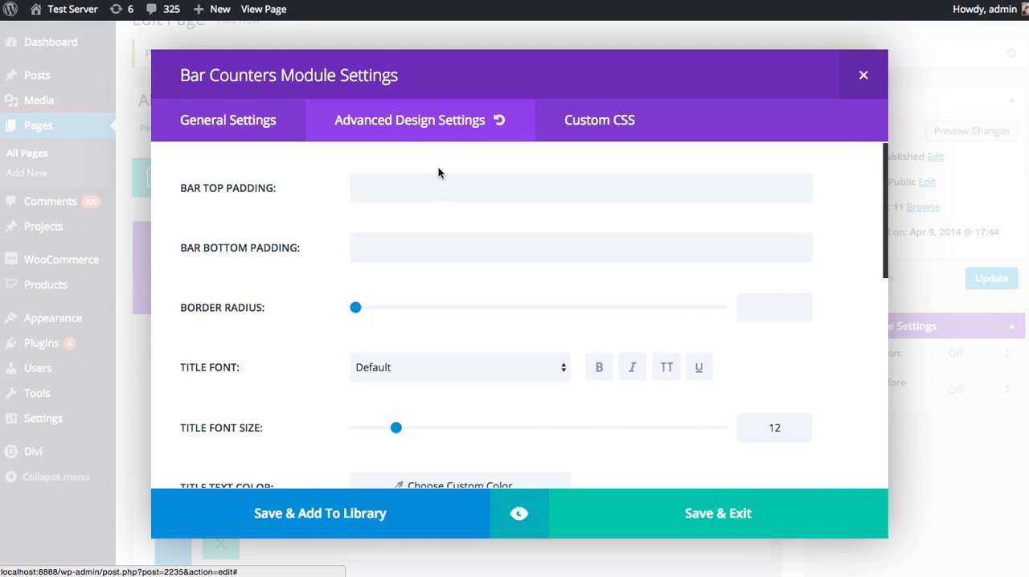
scroll(478, 259, down, 2)
click(467, 299)
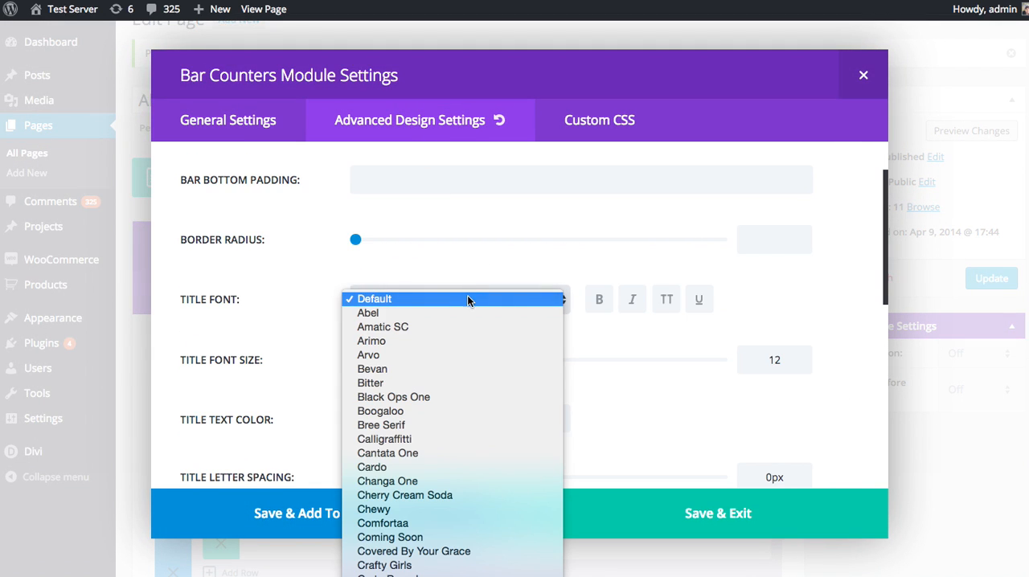
click(451, 355)
click(602, 300)
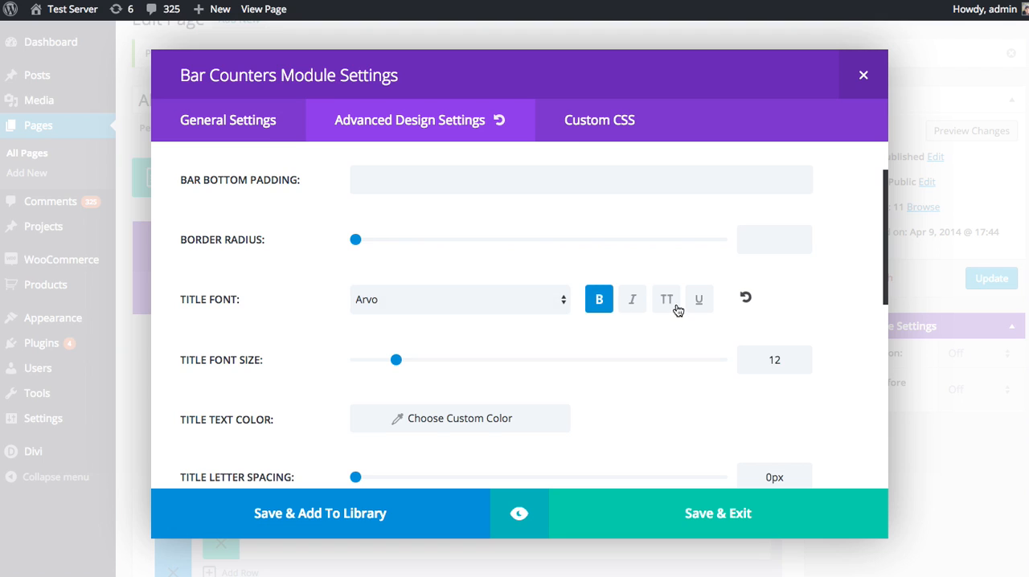
drag(396, 361, 407, 360)
click(669, 301)
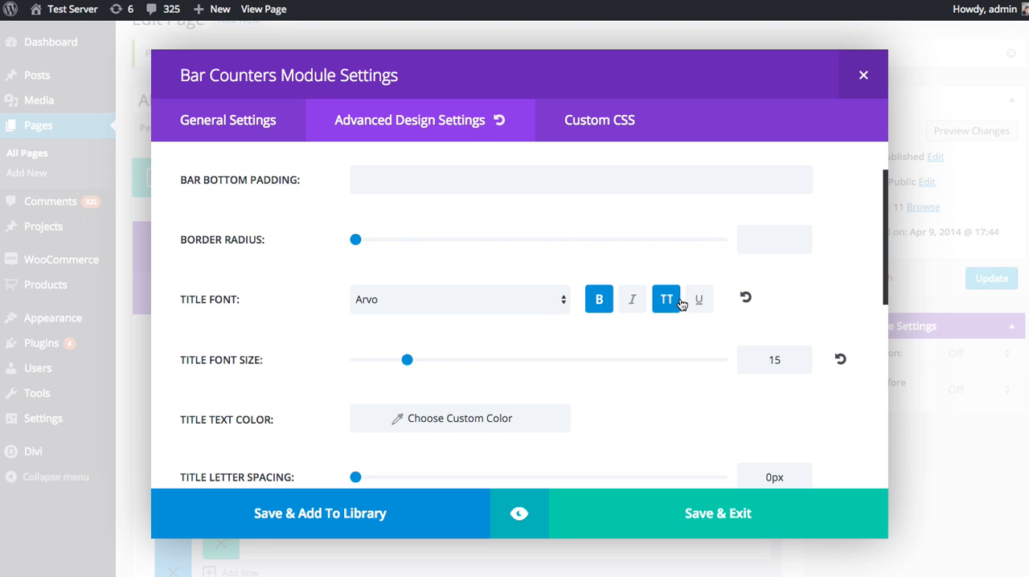
Step: Preview the restyled PHP, CSS and HTML titles at desktop size, and return to the module's advanced design settings
click(519, 514)
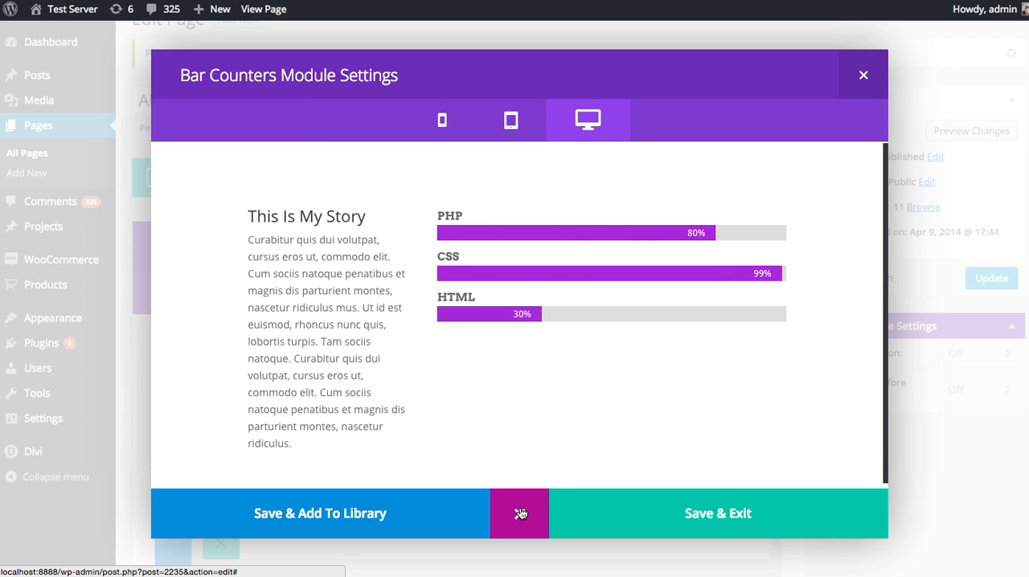
double_click(444, 218)
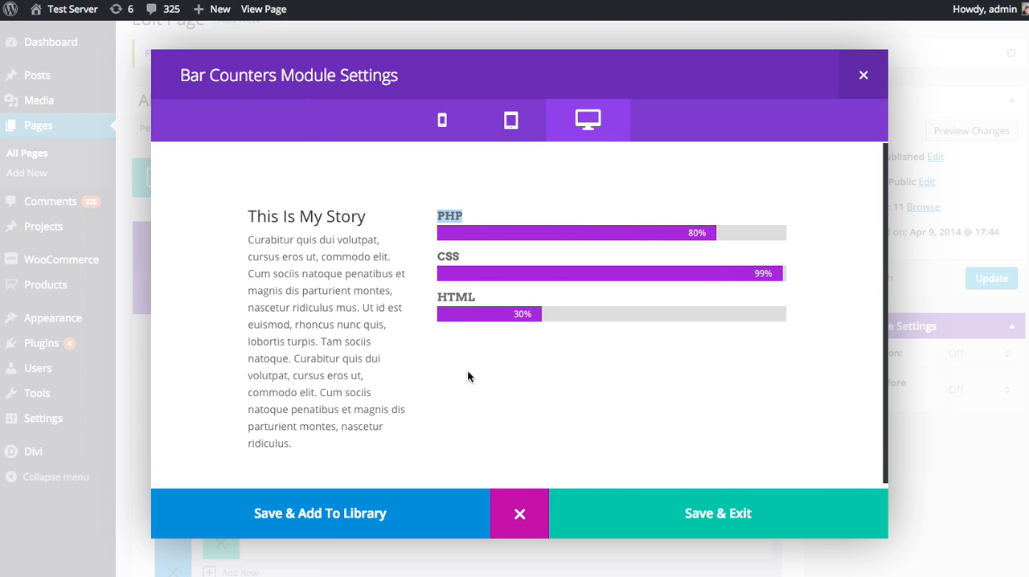
double_click(447, 257)
click(488, 362)
click(497, 506)
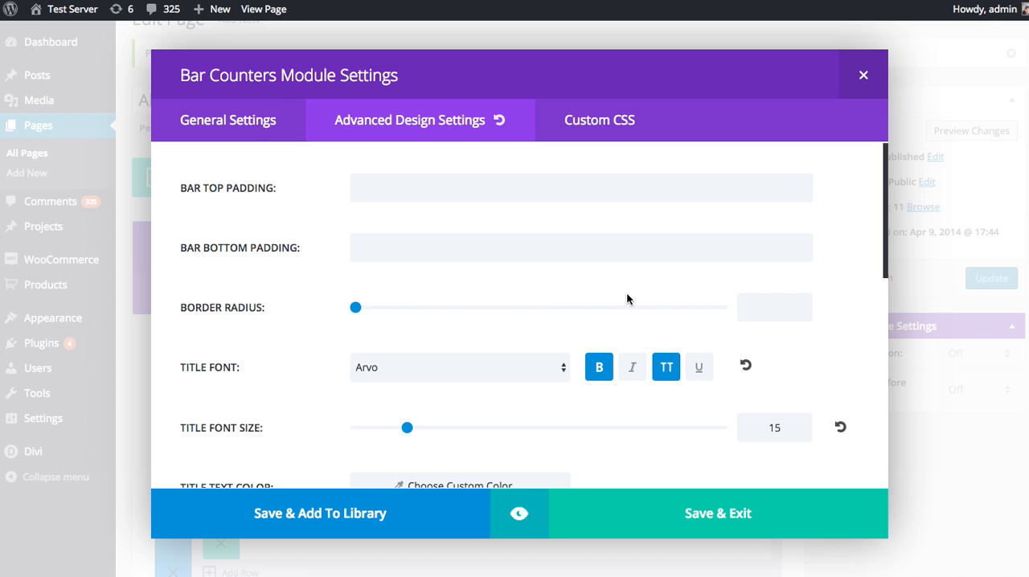